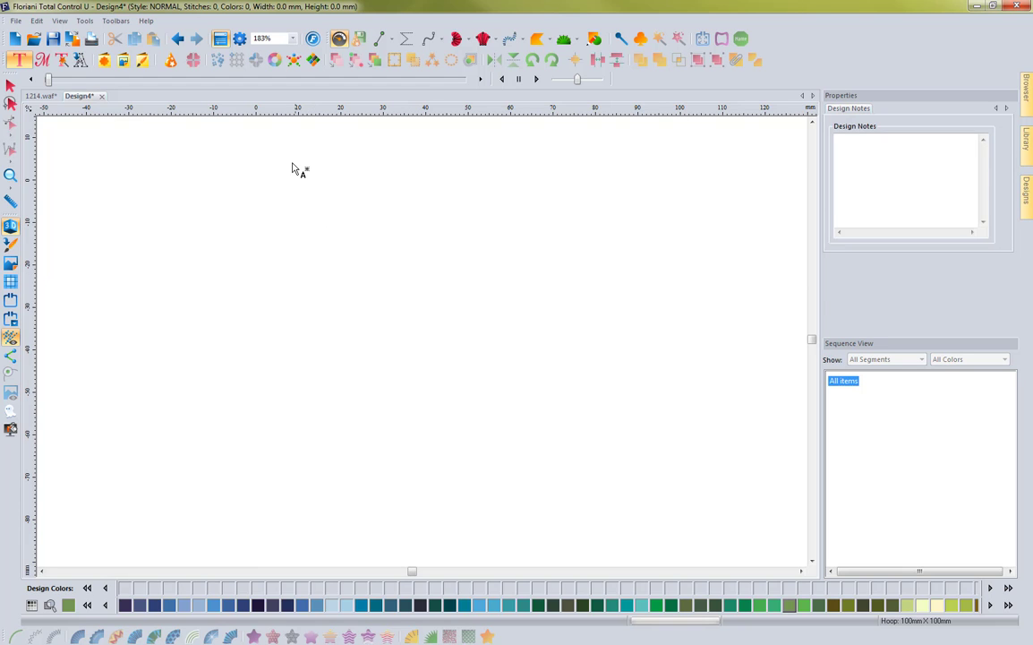
- Review the digitizing preferences, including the setting that autosplits new satin paths
click(240, 40)
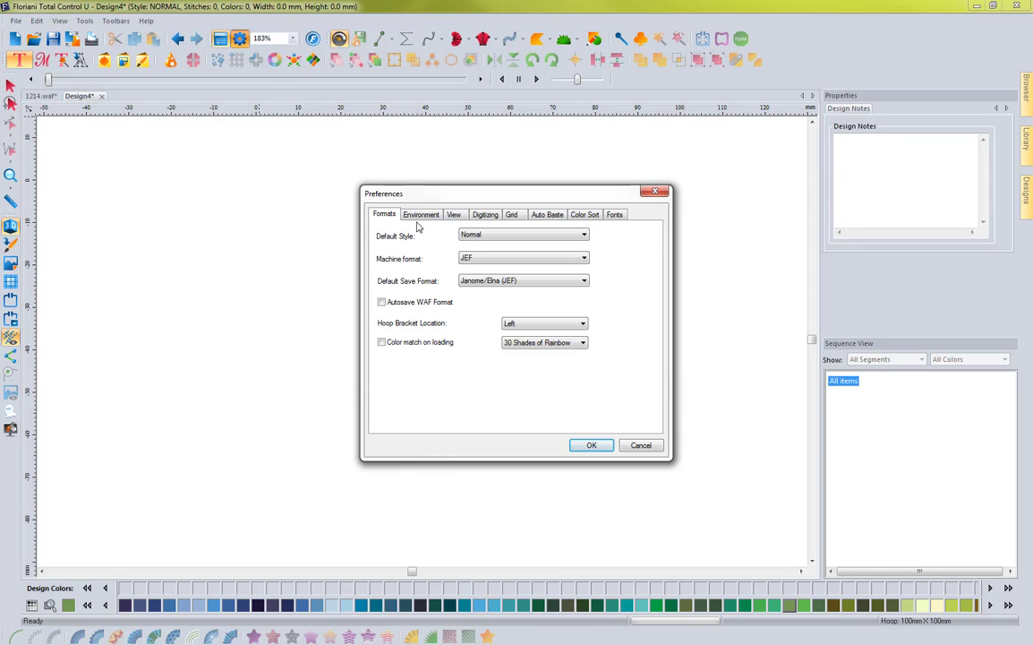
click(489, 220)
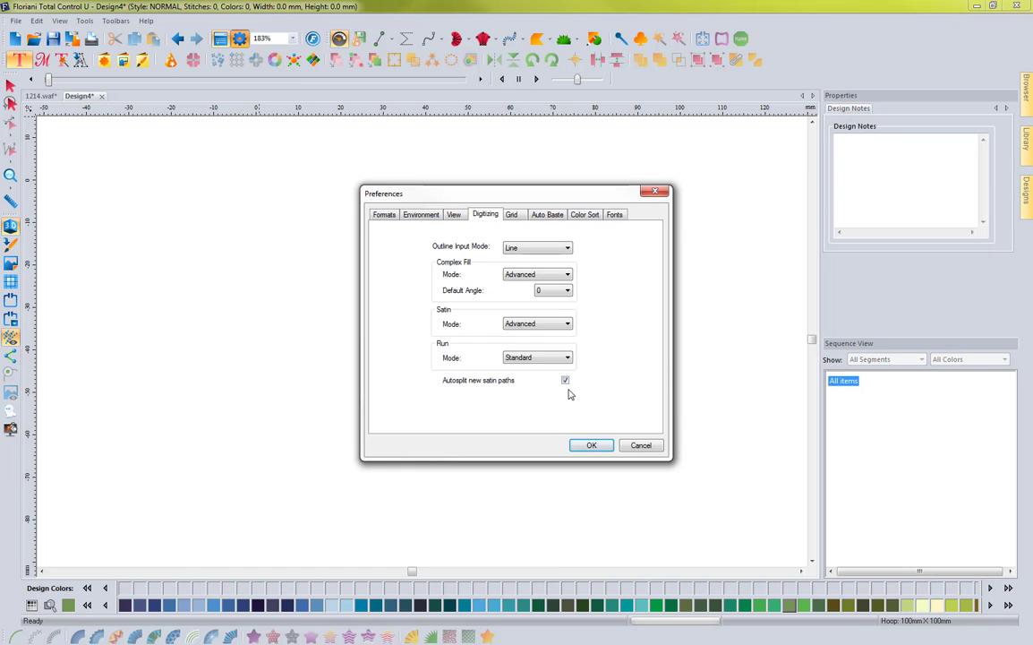
click(591, 445)
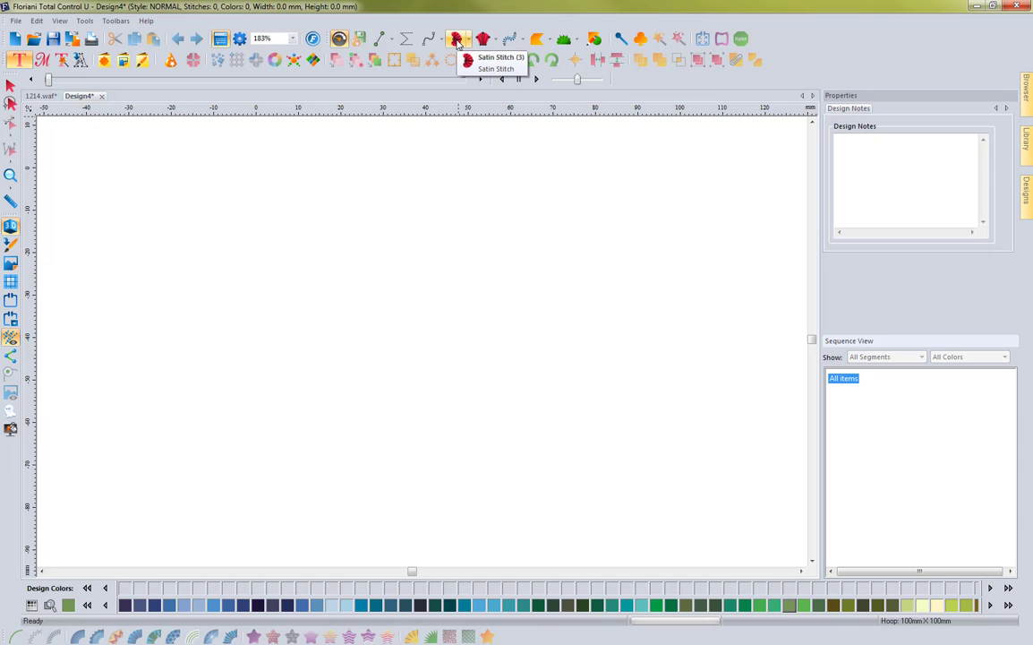
- Draw a closed, arched satin stitch outline about 55 mm wide and 26 mm high
click(455, 40)
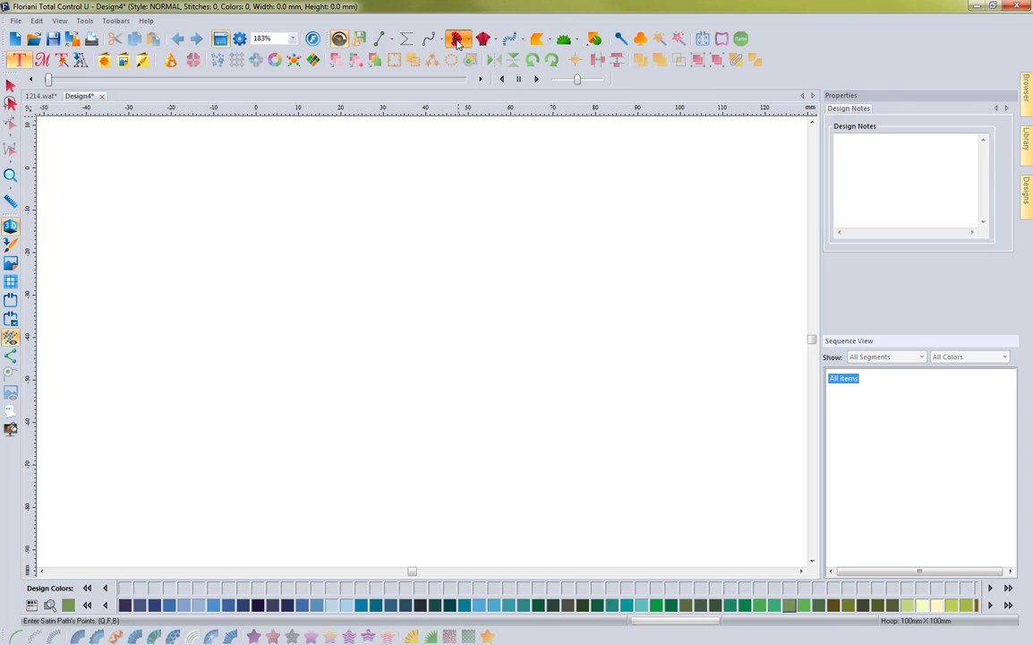
click(231, 341)
click(339, 296)
click(445, 343)
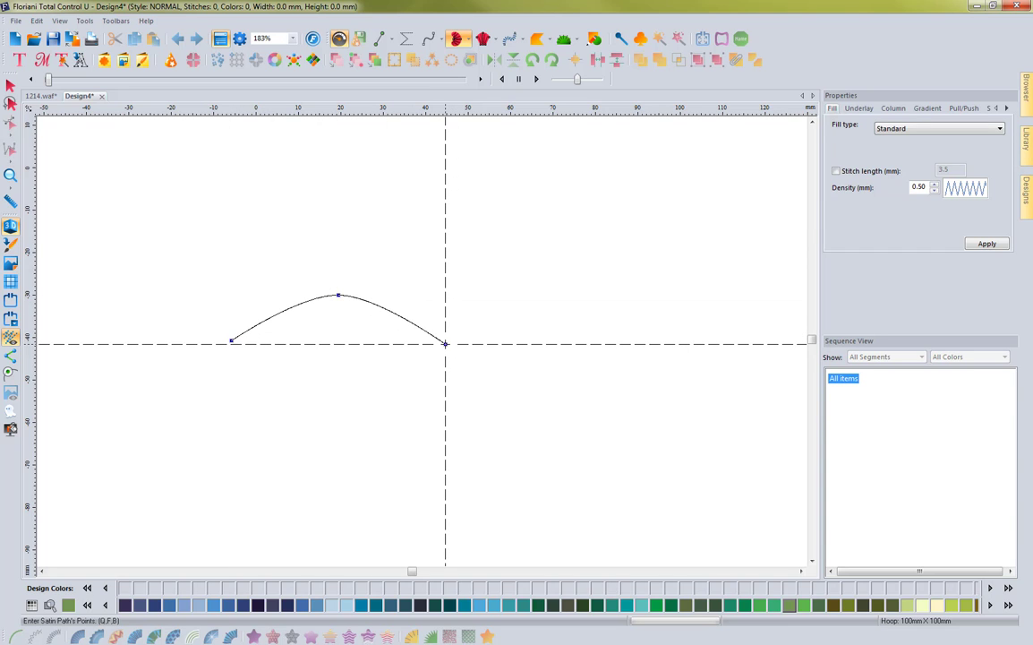
click(450, 337)
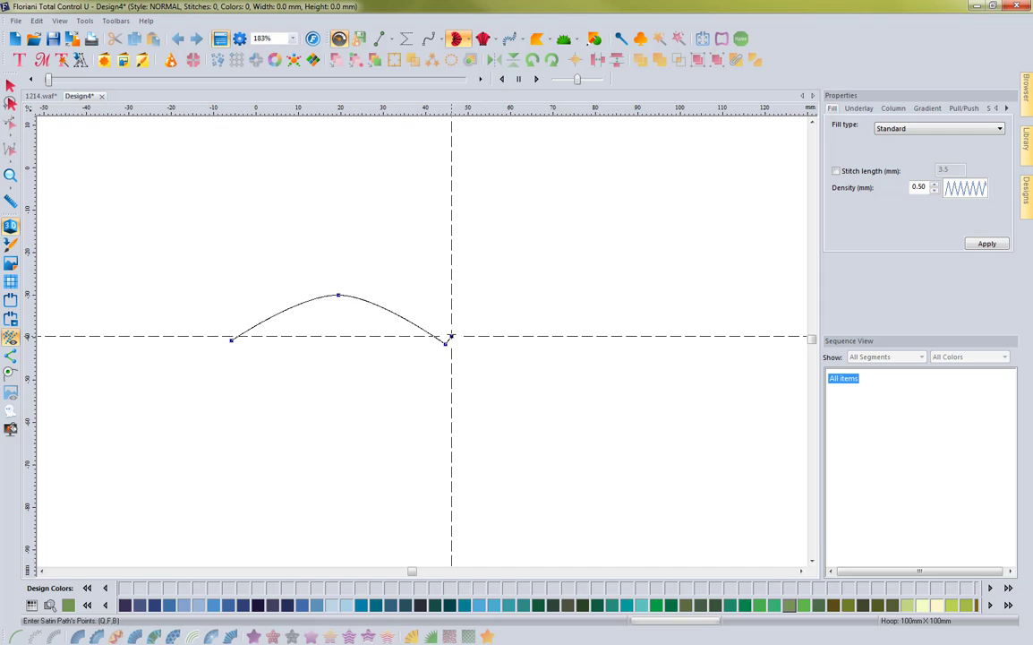
click(344, 234)
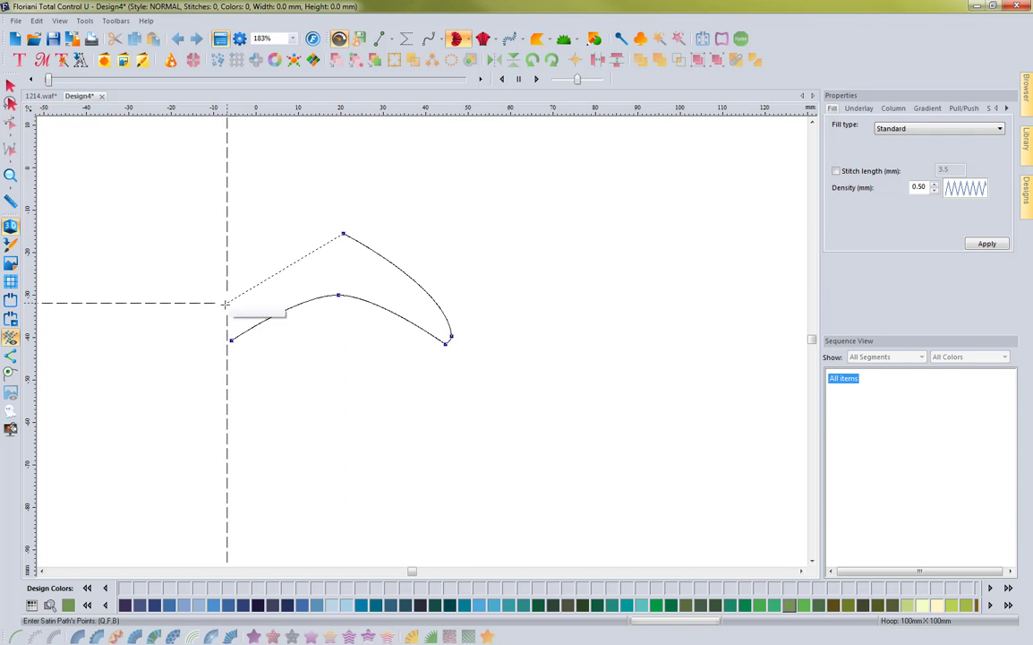
click(216, 310)
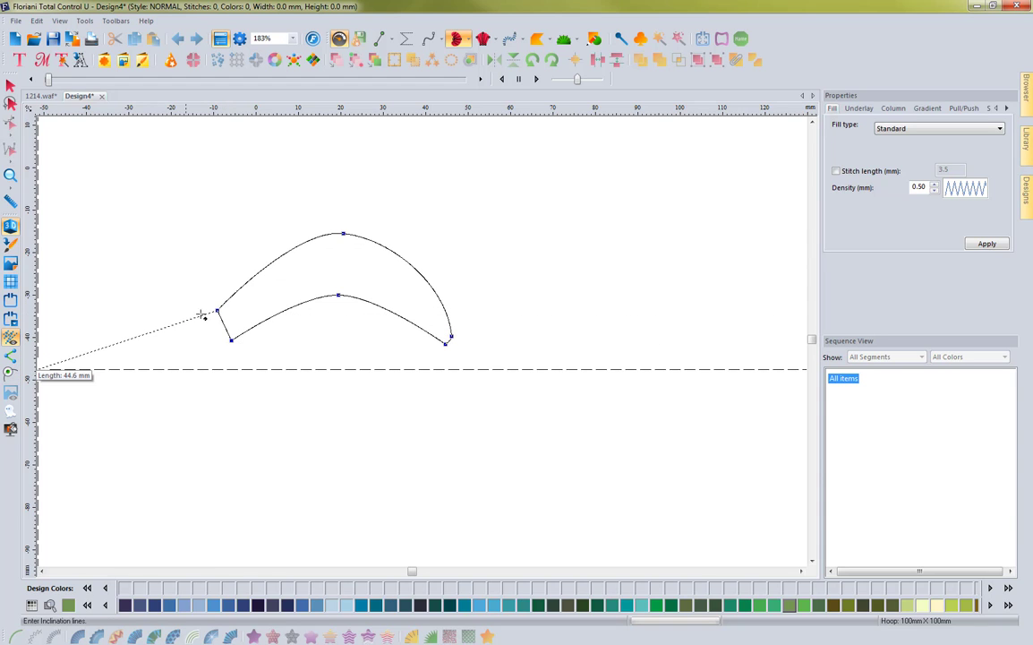
key(Return)
- Add inclination lines across the left end, middle and right end of the arch, and place the entry and exit points to generate stitches
click(218, 310)
click(233, 347)
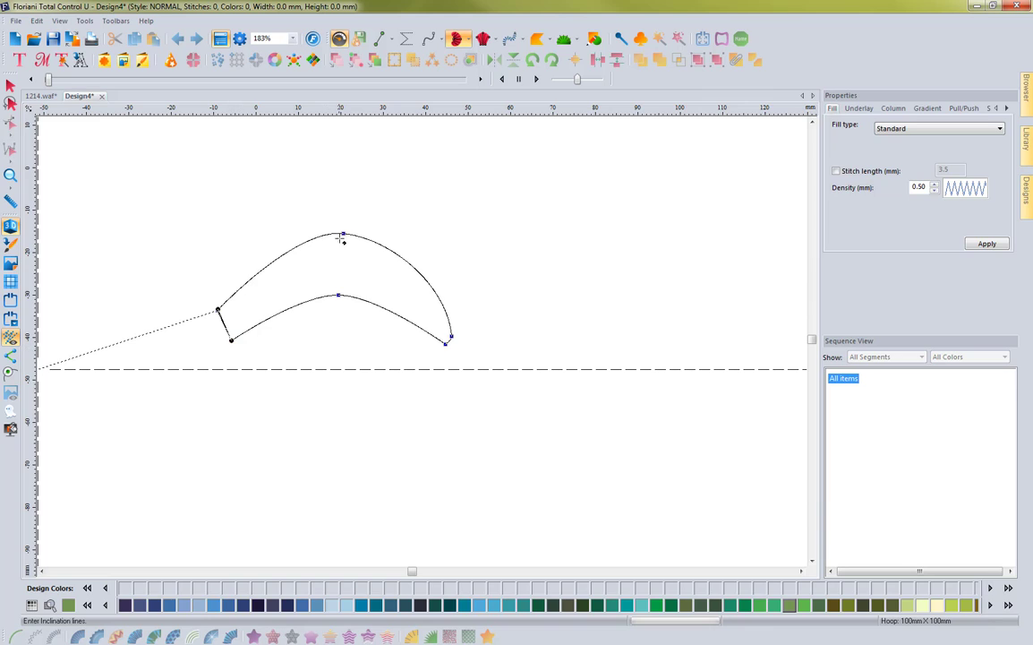
click(344, 234)
click(340, 295)
click(450, 338)
key(Return)
click(232, 341)
click(451, 341)
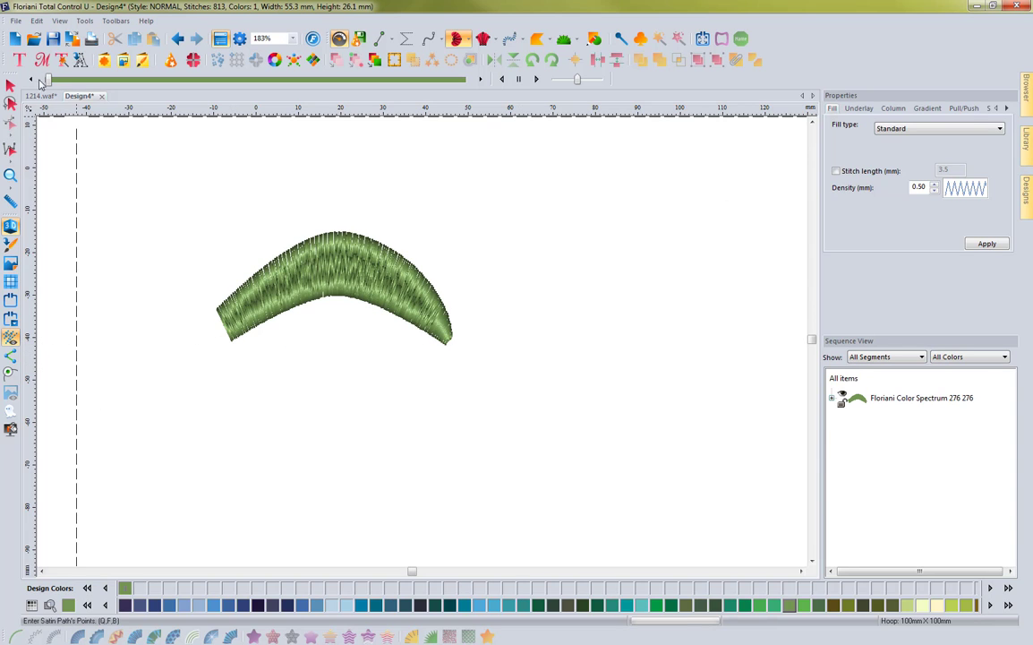
click(11, 85)
click(126, 167)
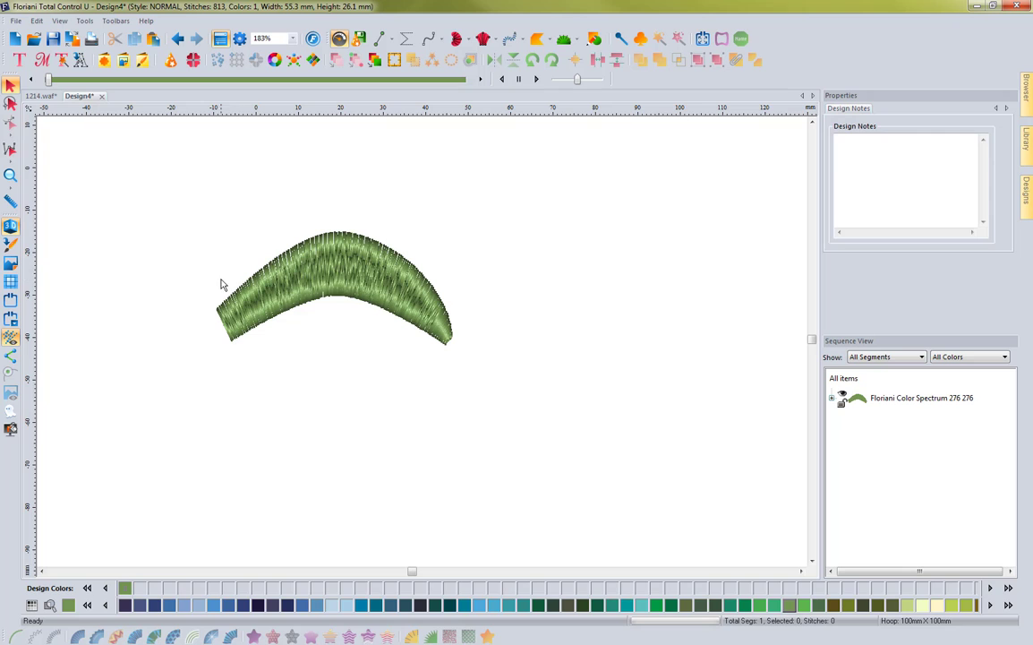
- Measure the satin column's width at the crest of the arch
click(10, 177)
drag(198, 212, 472, 369)
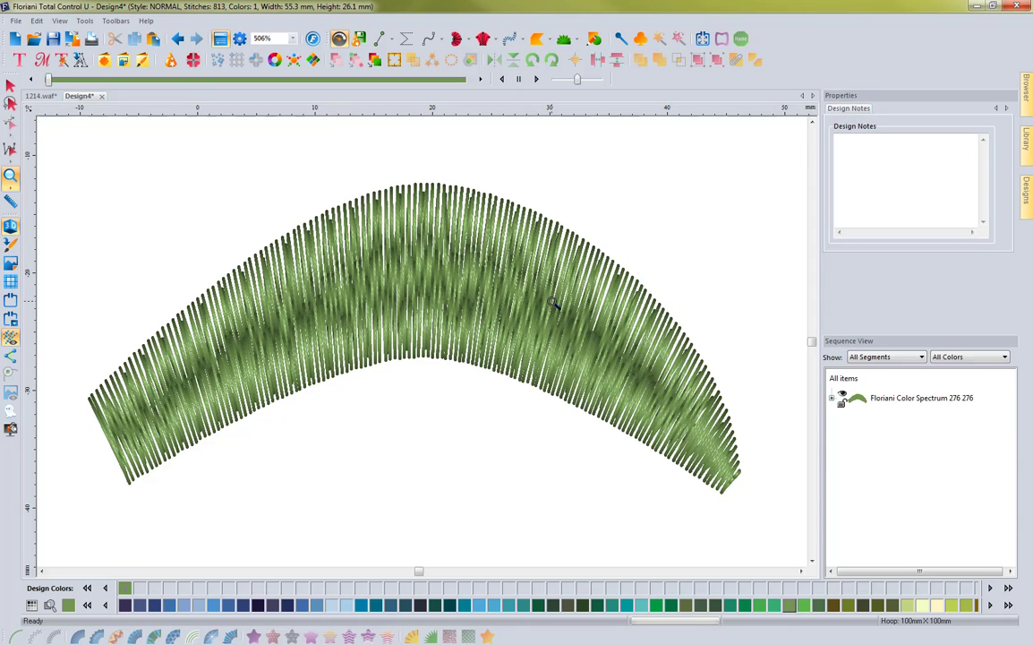
click(13, 205)
drag(419, 183, 423, 359)
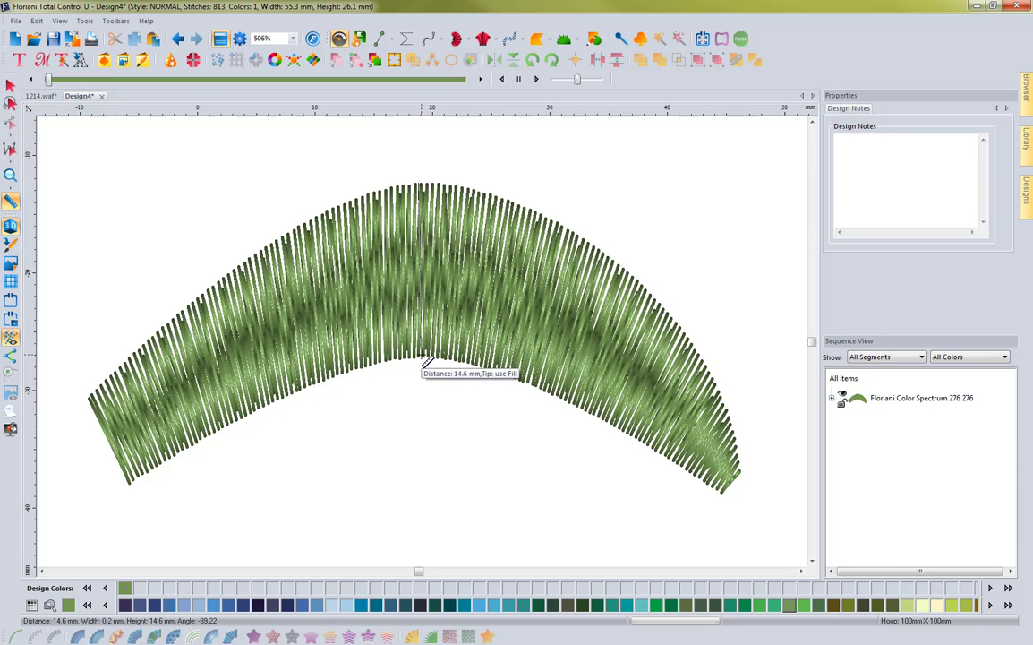
drag(425, 359, 425, 359)
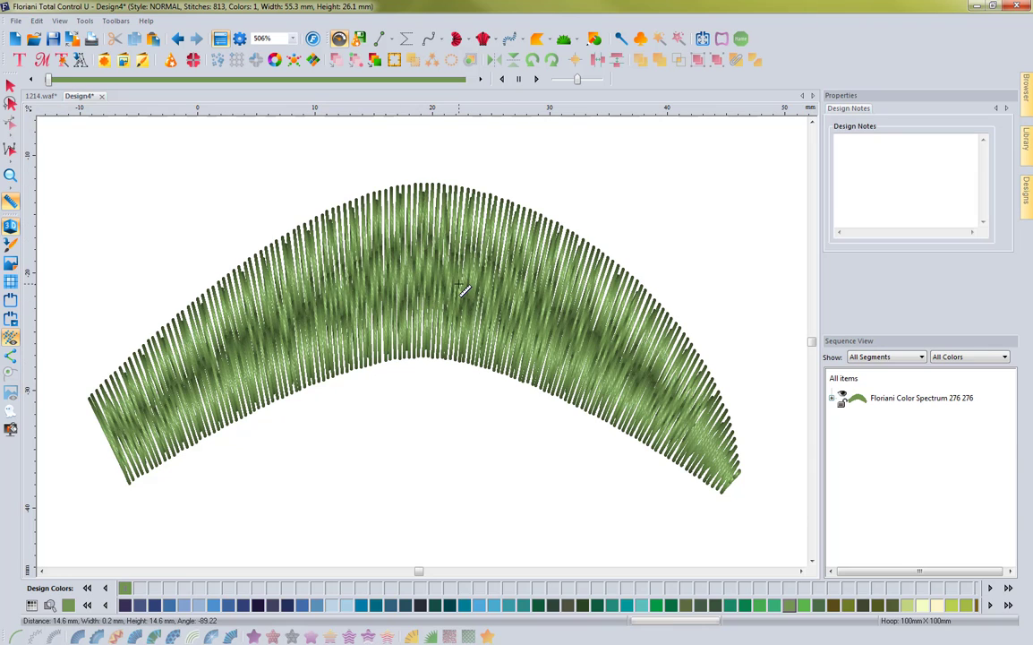
- Narrow the arch's middle by moving the upper edge's centre node down, making the design about 22 mm high
click(10, 84)
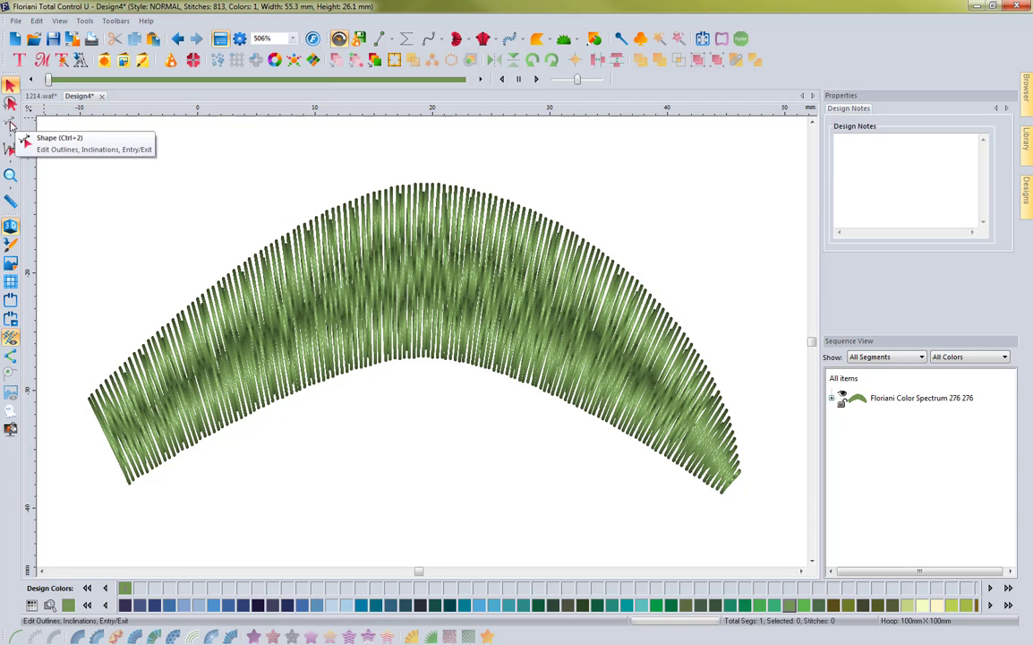
key(ctrl+a)
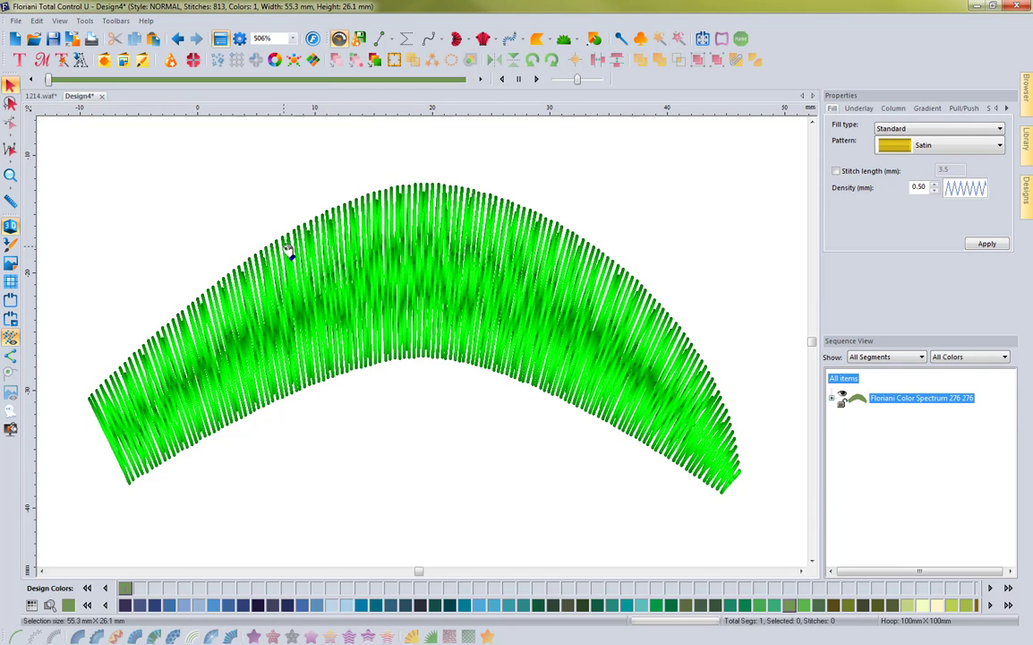
click(10, 123)
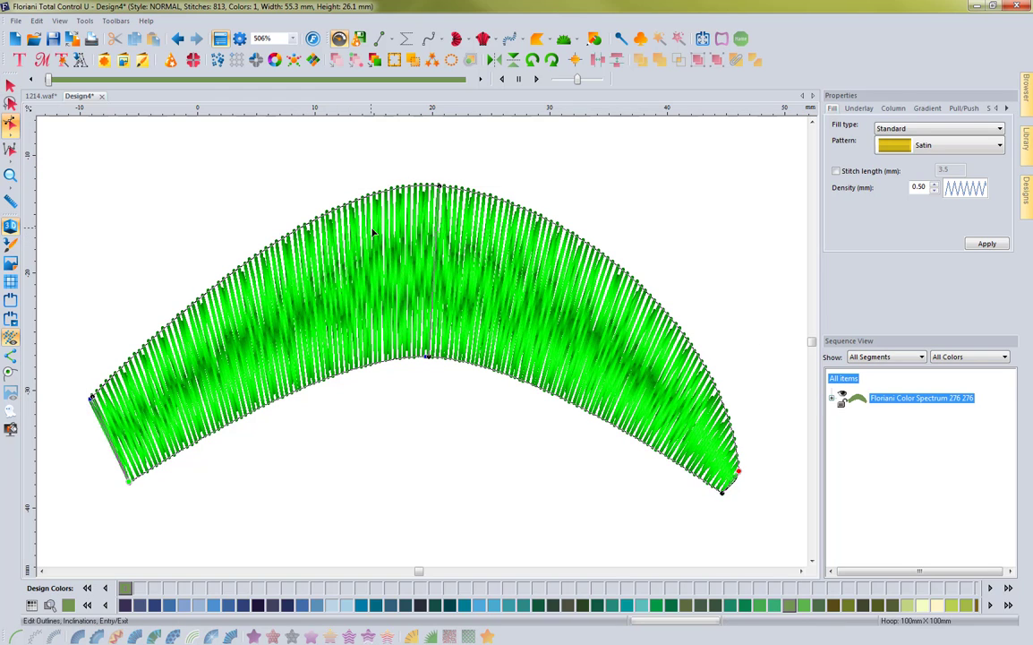
drag(441, 187, 452, 188)
drag(442, 190, 431, 233)
drag(430, 233, 429, 232)
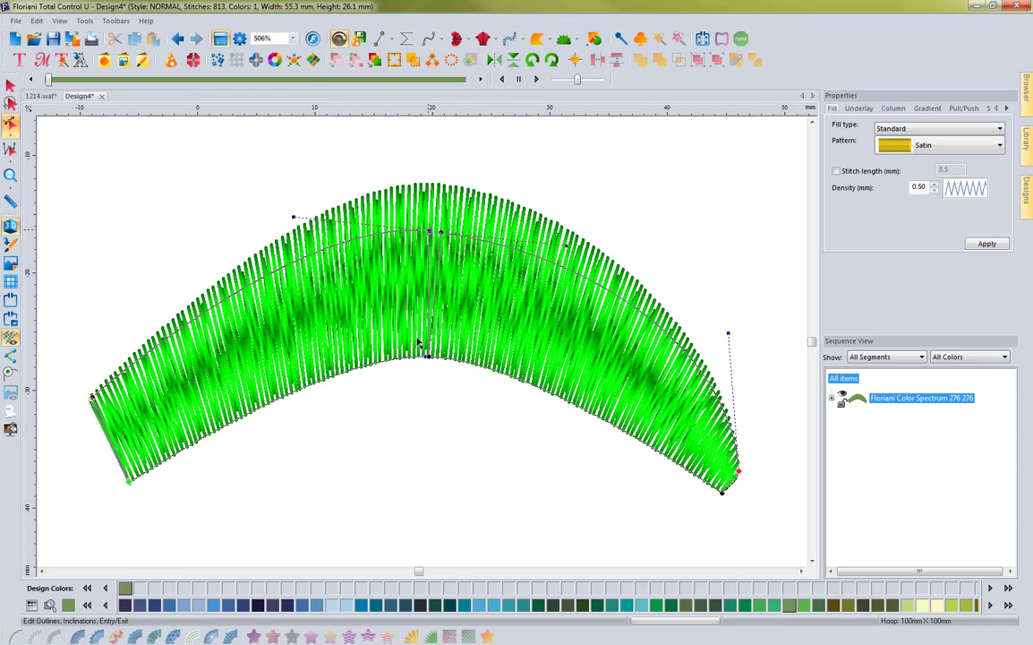
click(388, 421)
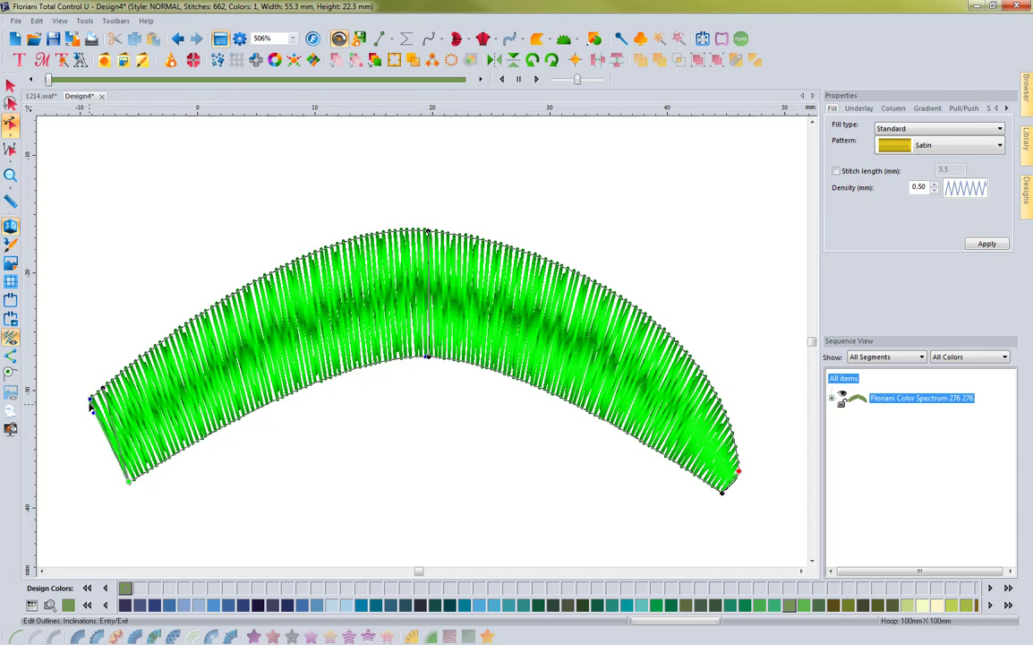
- Taper both ends of the arch by lowering its upper left corner node and pulling in the curve handle at the right end
click(99, 428)
drag(105, 438, 114, 452)
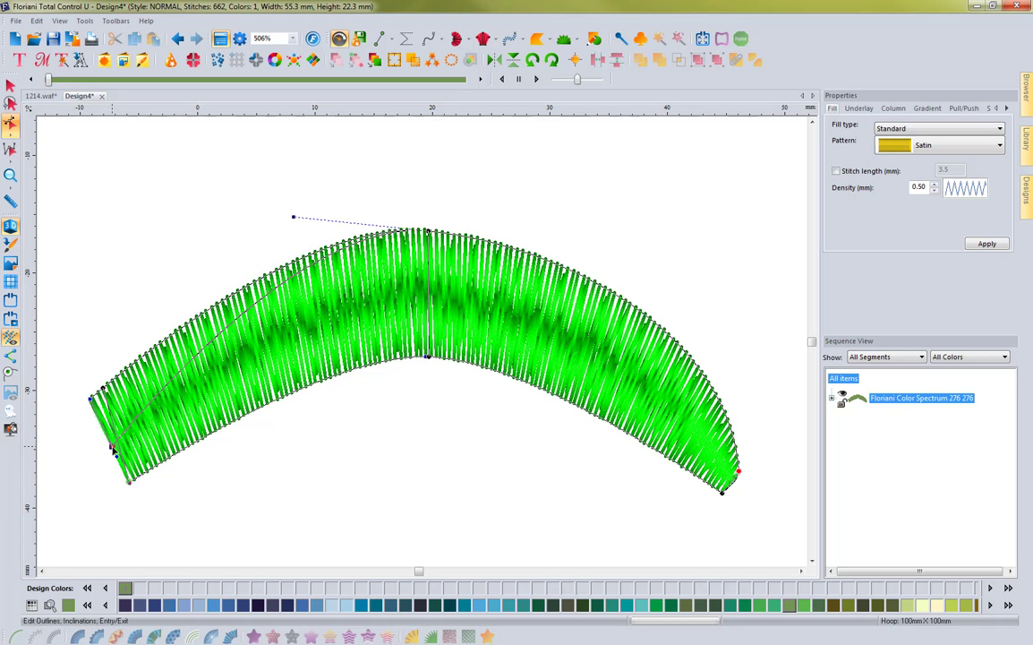
click(658, 463)
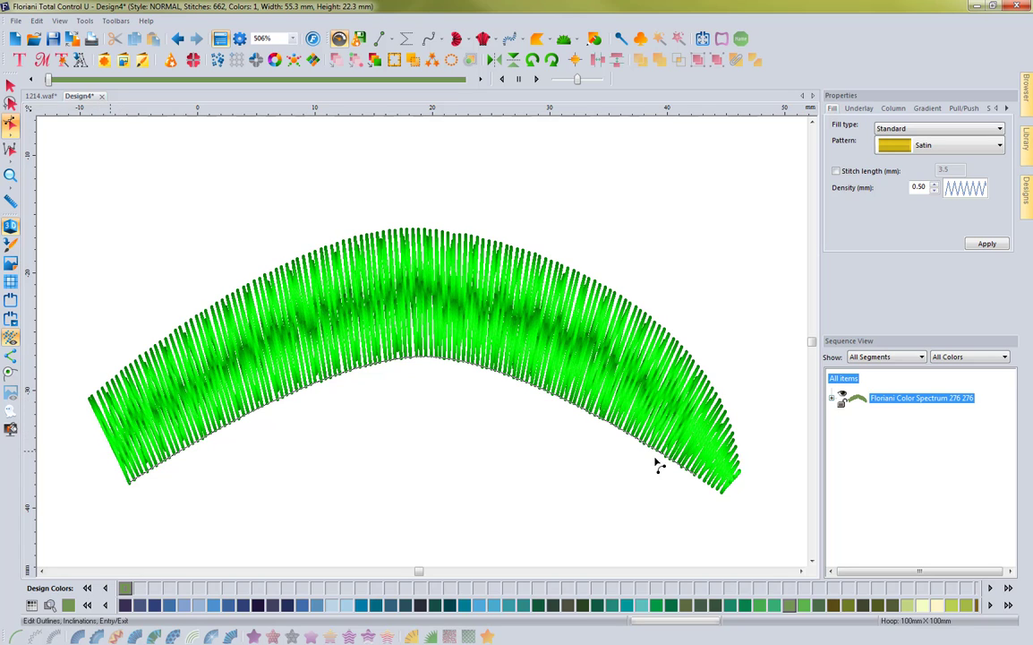
click(739, 475)
drag(740, 476, 736, 466)
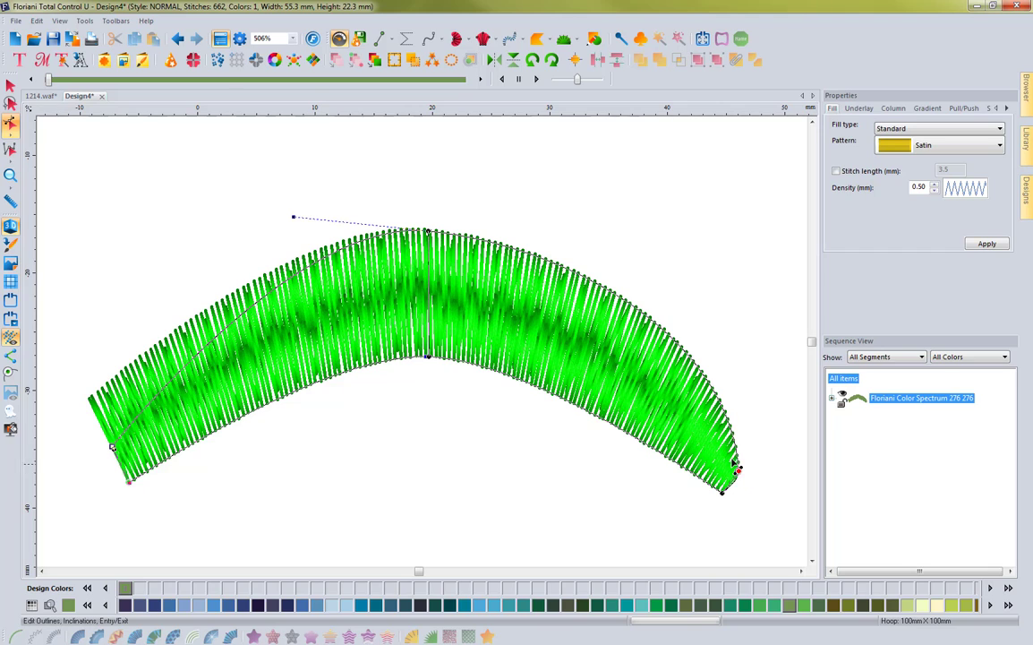
click(430, 237)
click(430, 237)
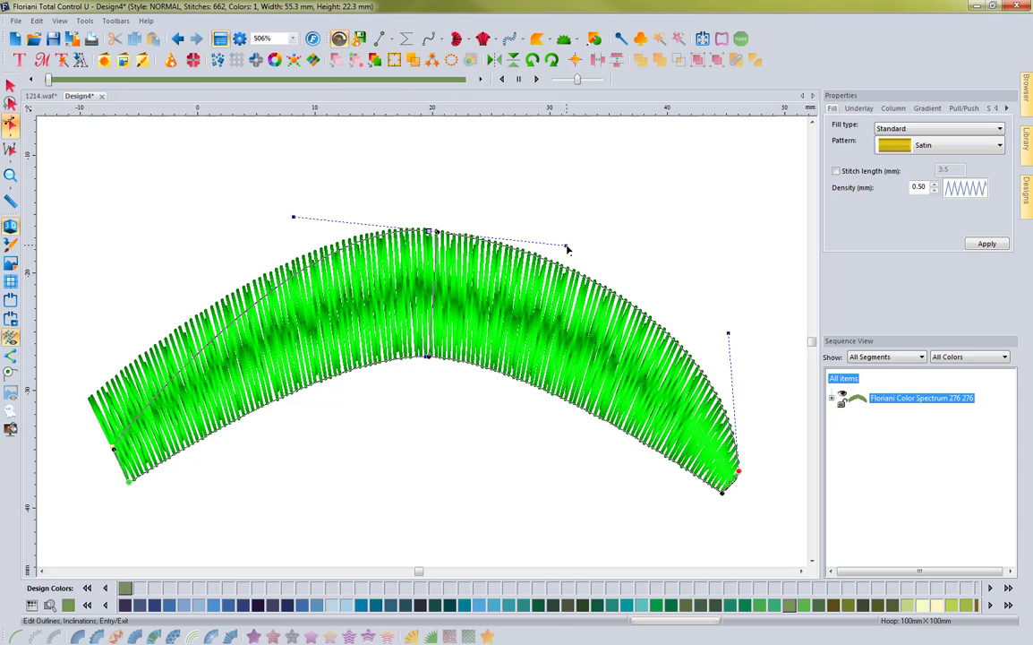
drag(728, 337, 742, 475)
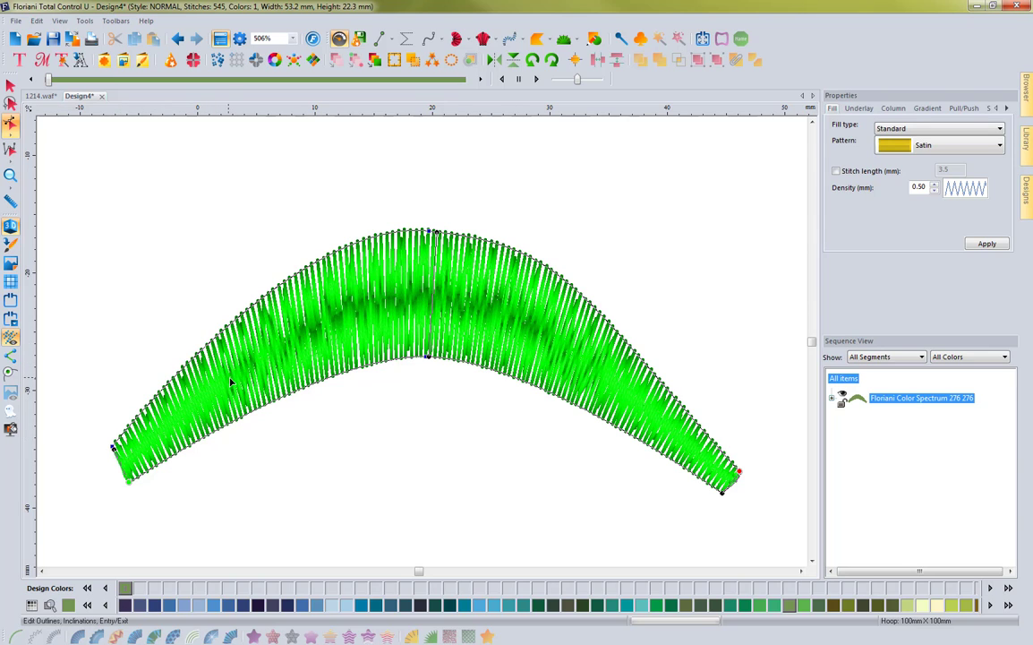
- Measure the satin column's width across the left and right arms of the arch
click(10, 202)
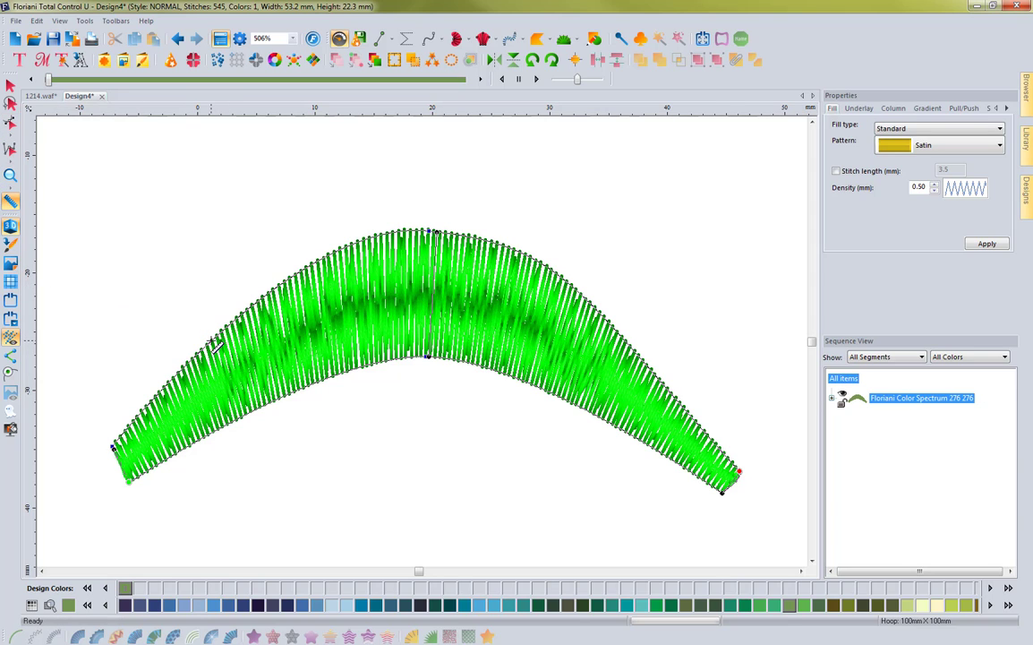
drag(225, 369, 248, 426)
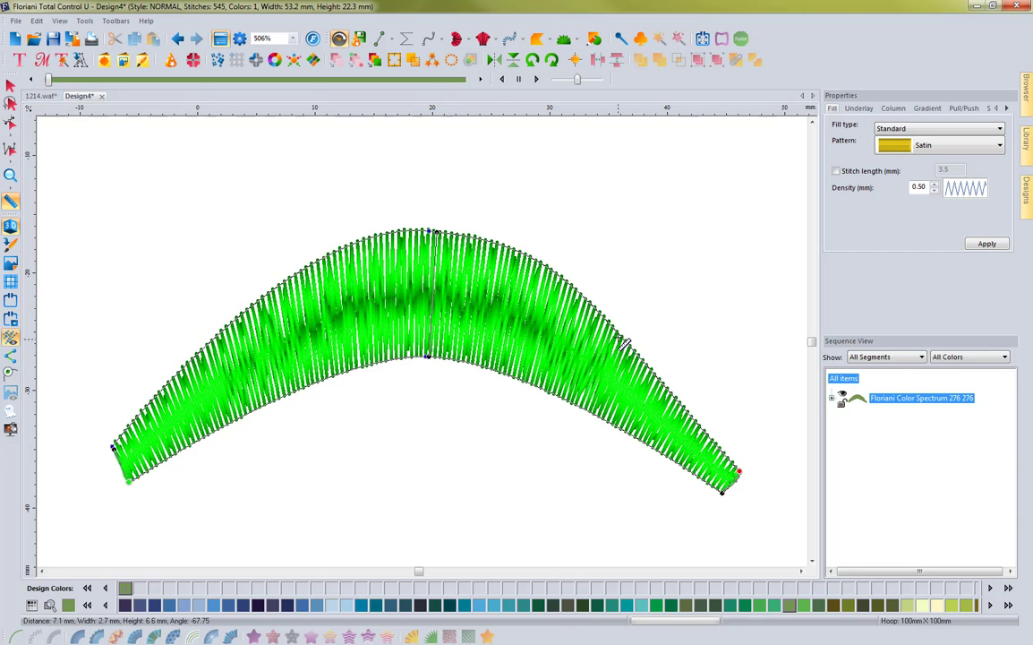
drag(615, 355, 586, 420)
key(Escape)
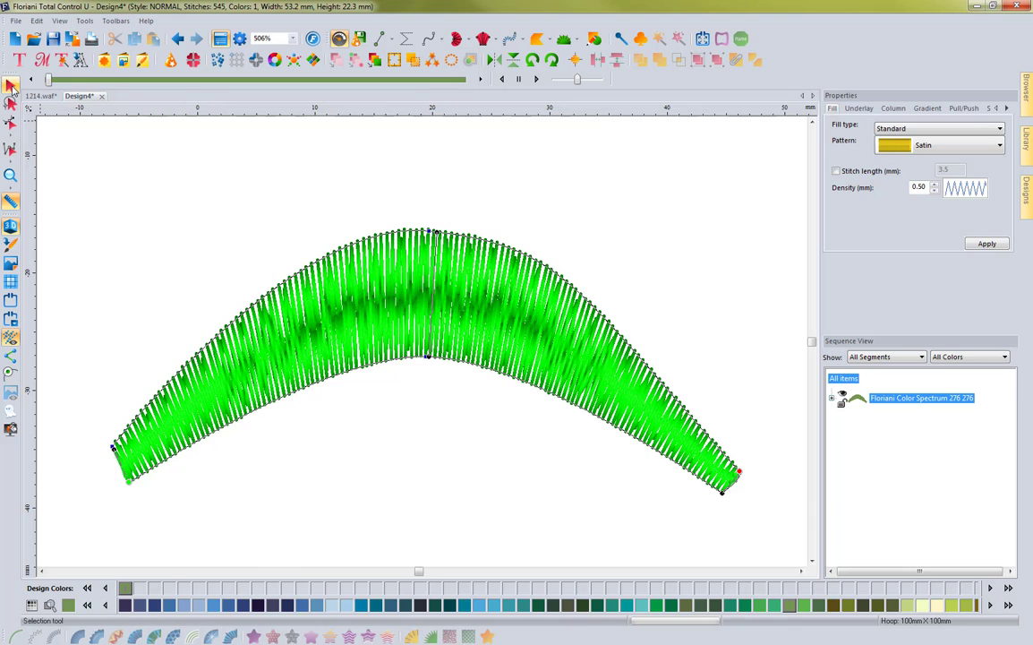
click(150, 241)
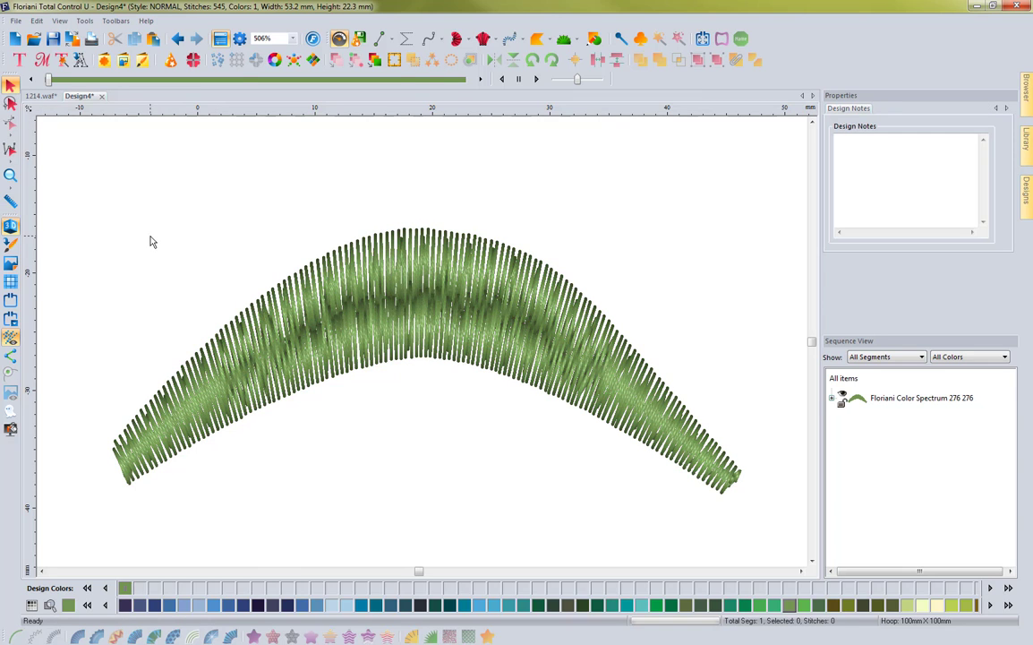
- Stretch the satin arch upward to a height of about 28.4 mm
click(427, 234)
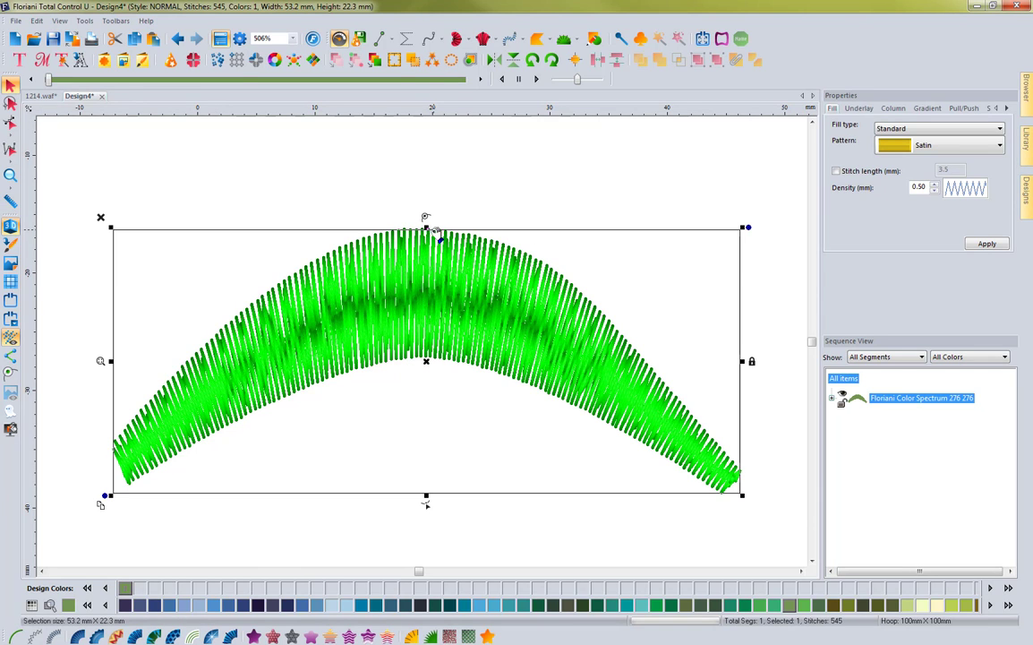
drag(427, 228, 421, 156)
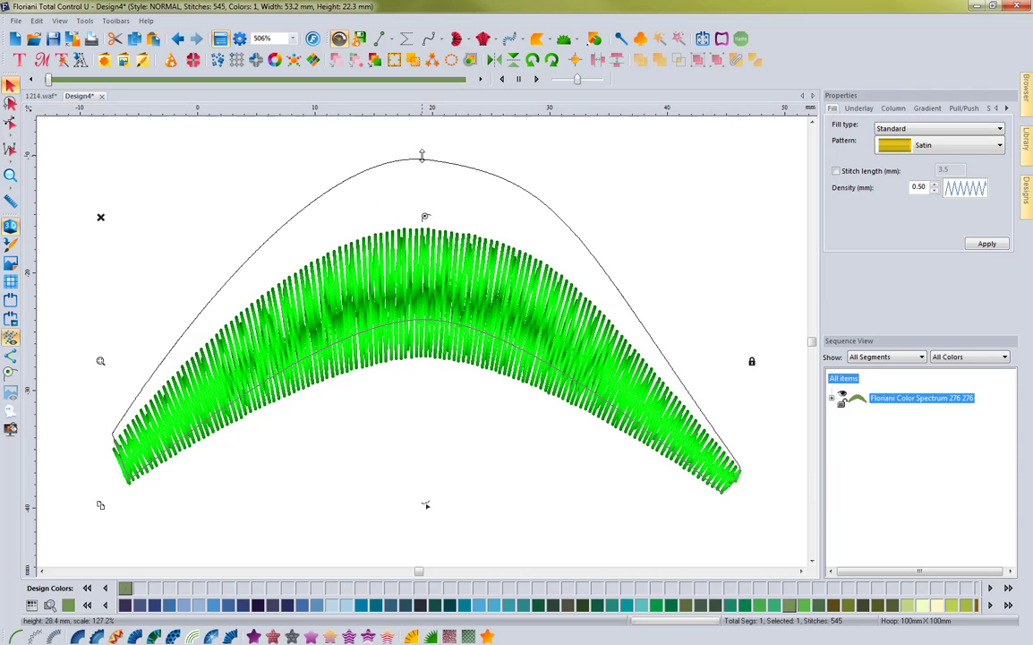
click(431, 396)
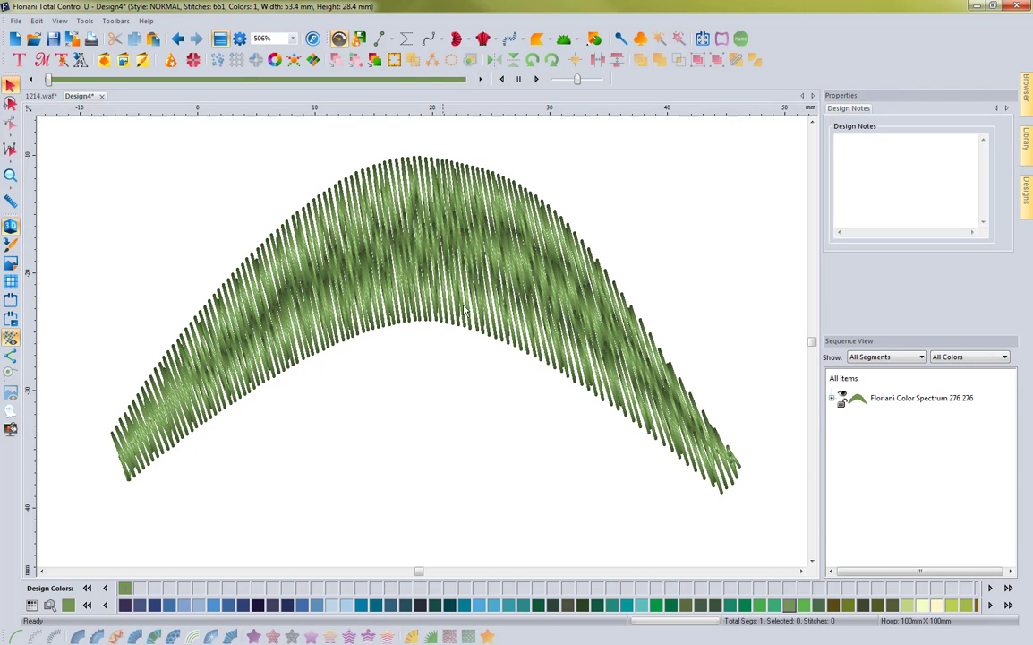
- Correct the stitch angle at the arch's right end by moving the inclination line's endpoint onto the lower edge
click(517, 349)
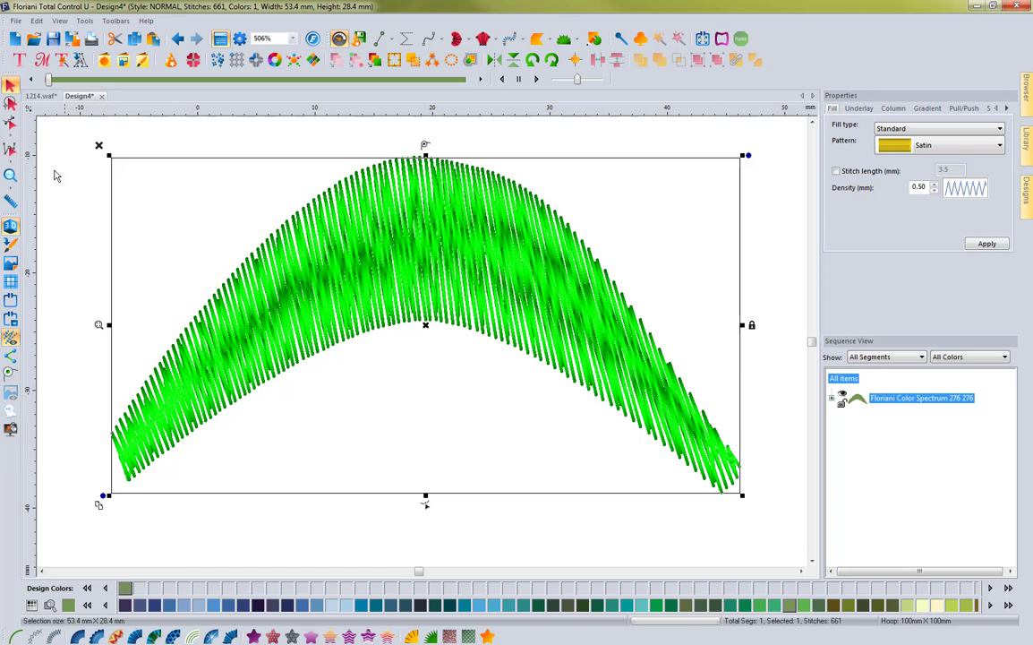
click(10, 122)
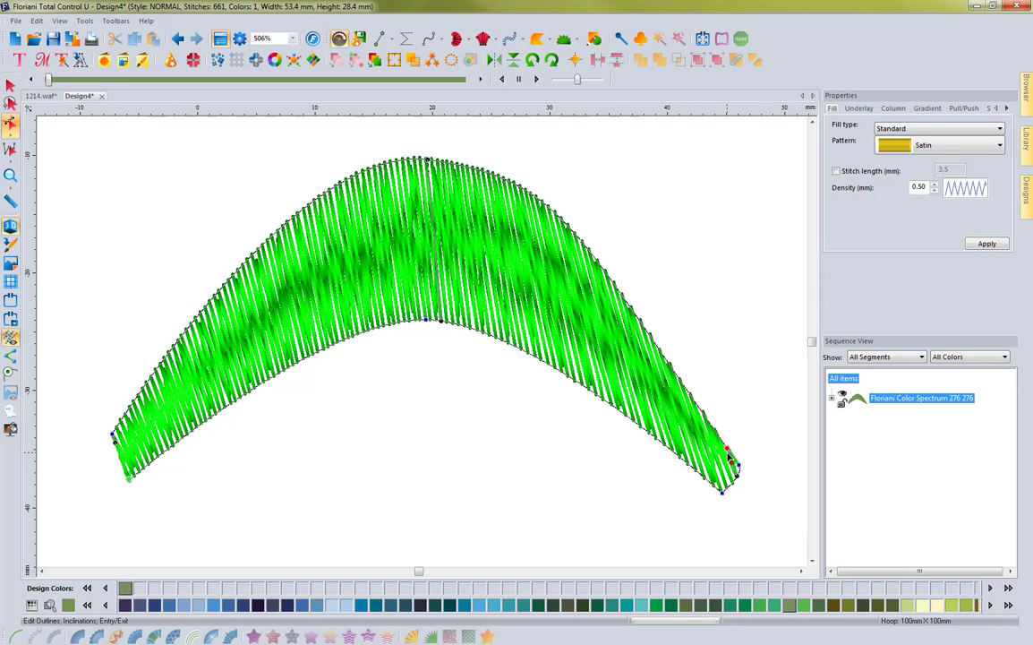
drag(738, 481, 736, 468)
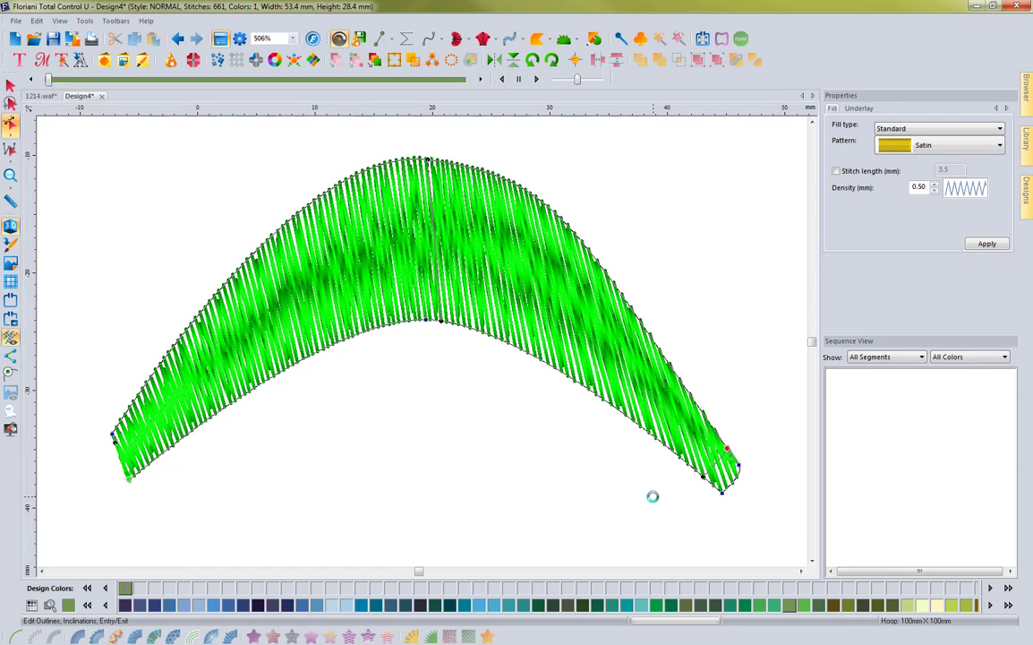
key(Escape)
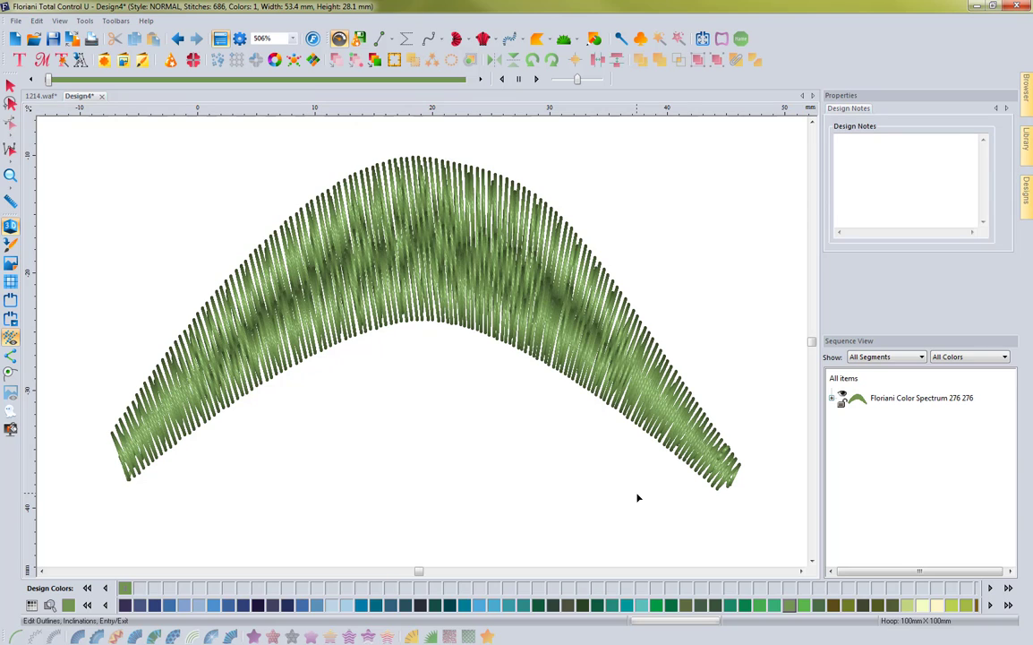
- Widen the satin arch by pulling the middle node of its inner edge down, close to the level of the ends
click(425, 331)
drag(428, 325, 431, 437)
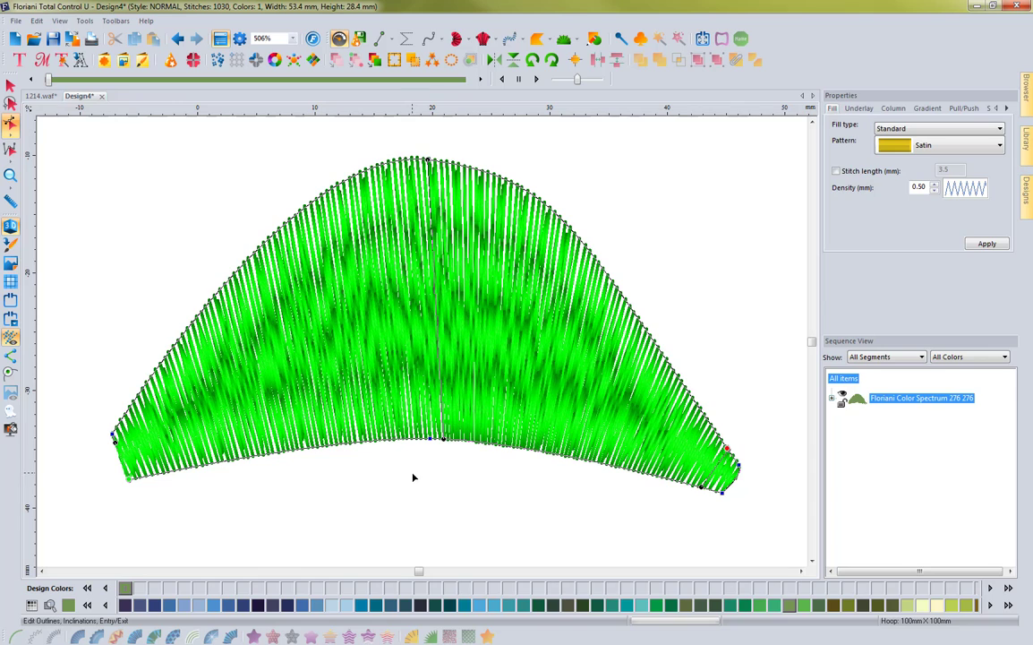
click(415, 478)
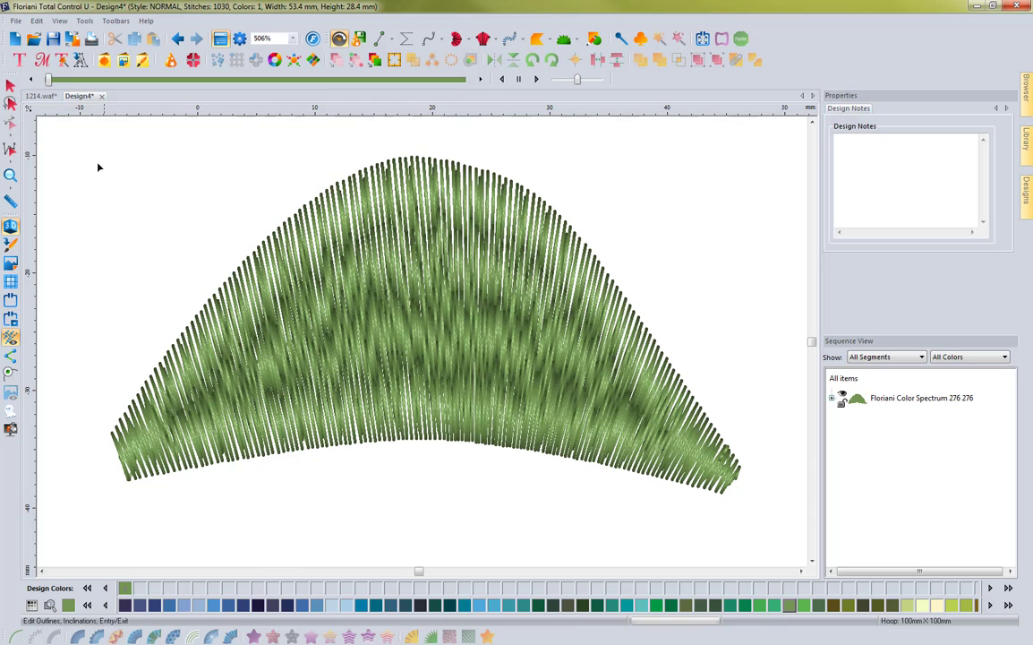
- Narrow the satin arch by raising the inner edge's middle node, giving an overall height of about 28.1 mm
click(11, 84)
click(340, 401)
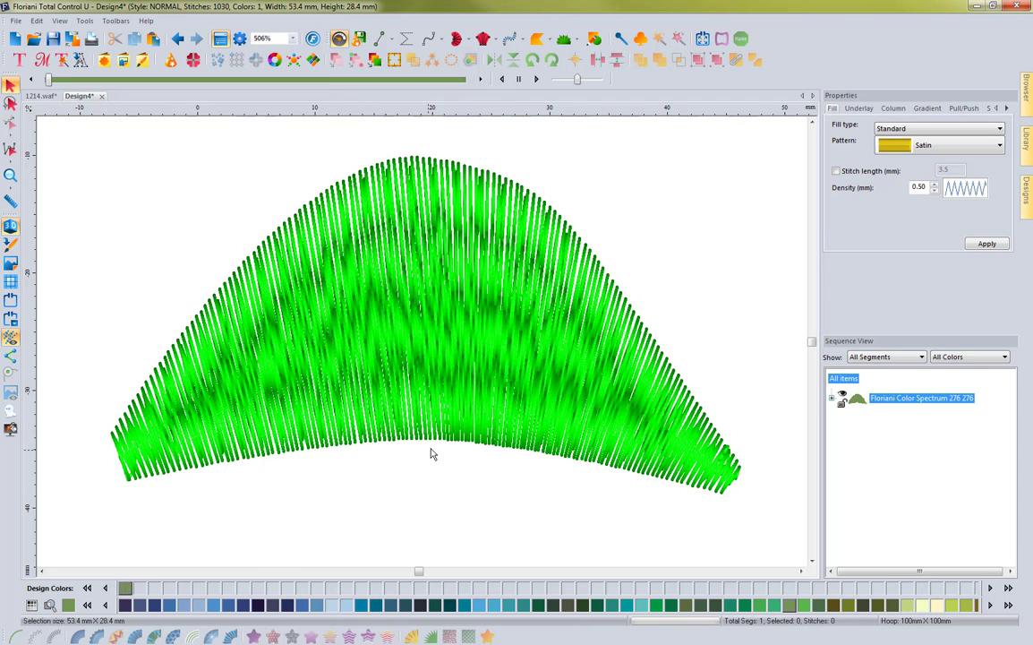
click(11, 123)
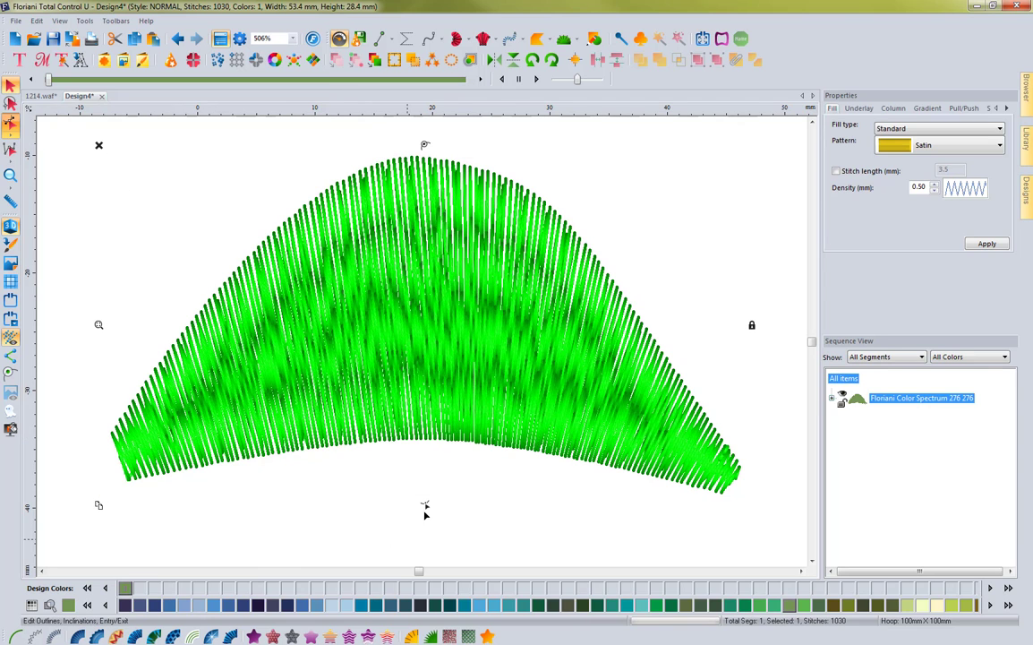
click(427, 438)
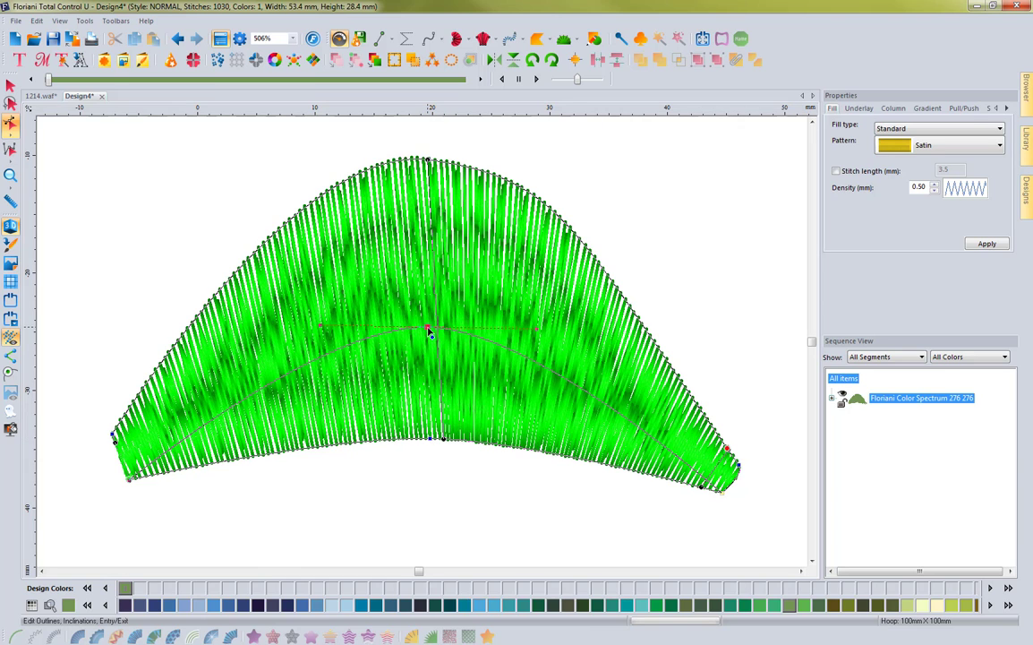
drag(429, 331, 428, 331)
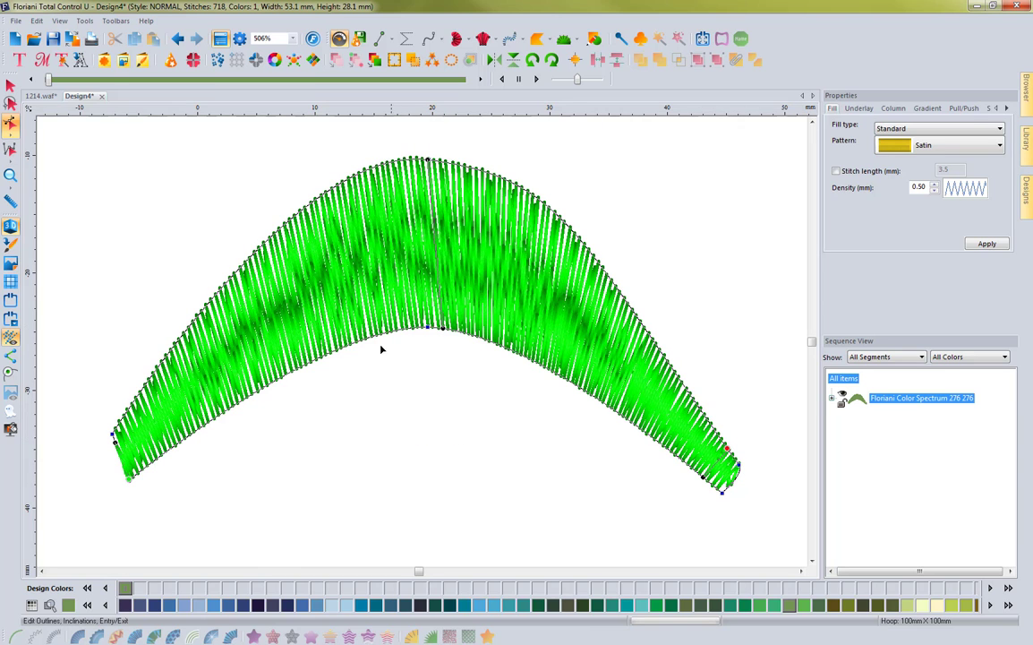
click(379, 508)
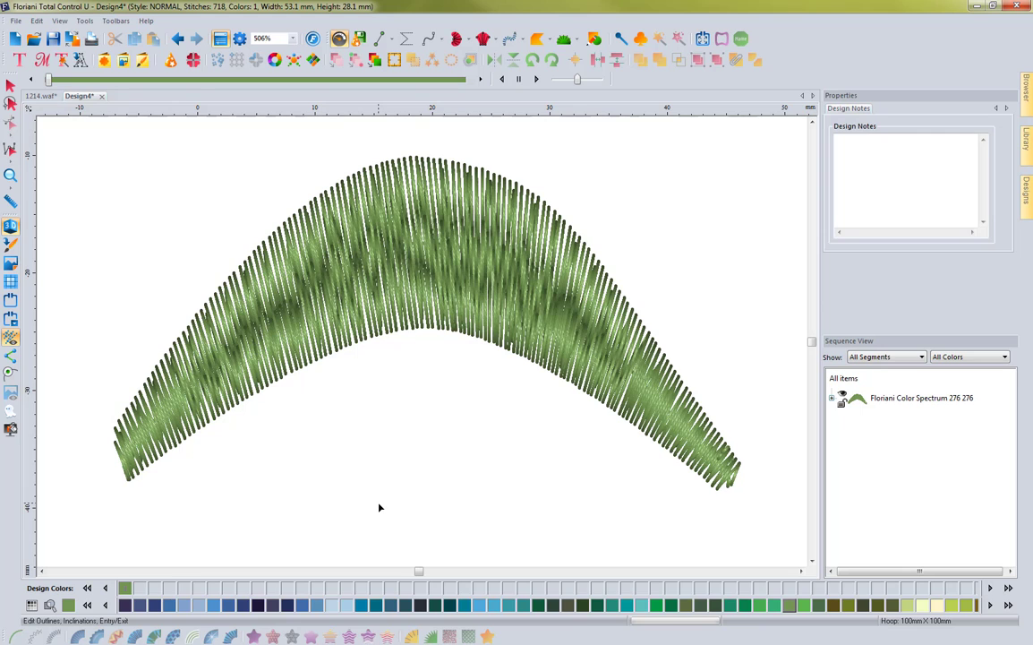
- Enable Autosplit new satin paths in the digitizing preferences
click(236, 41)
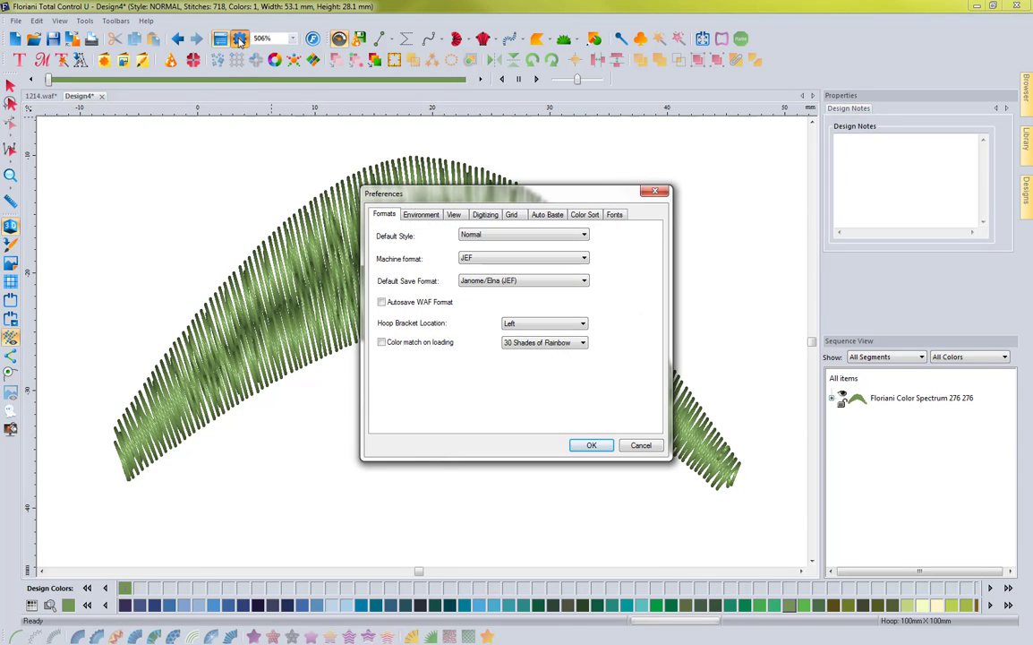
click(485, 215)
click(564, 380)
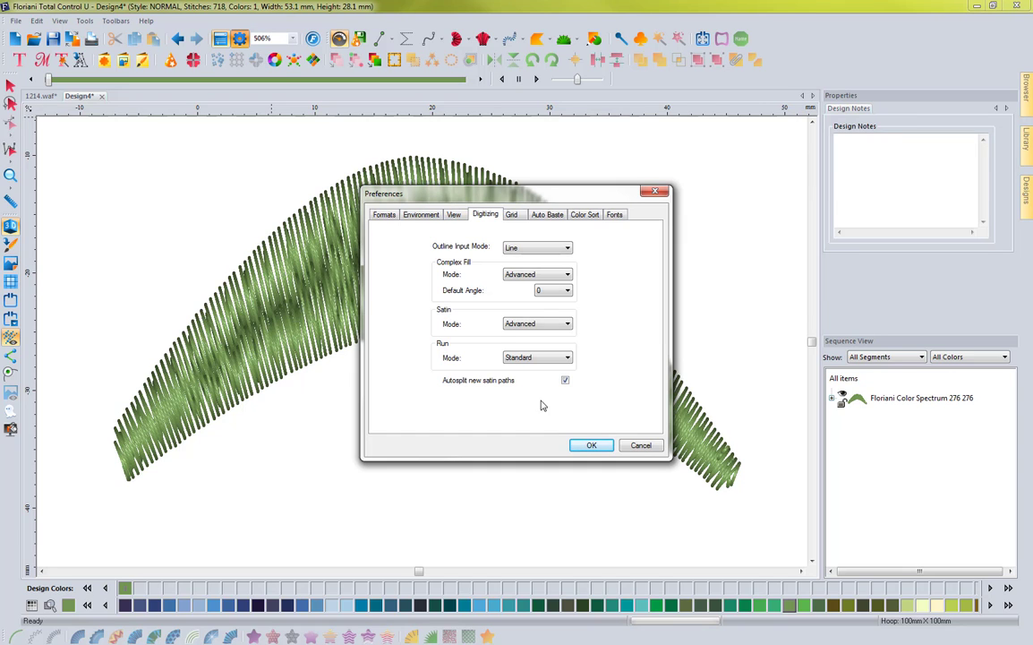
click(591, 446)
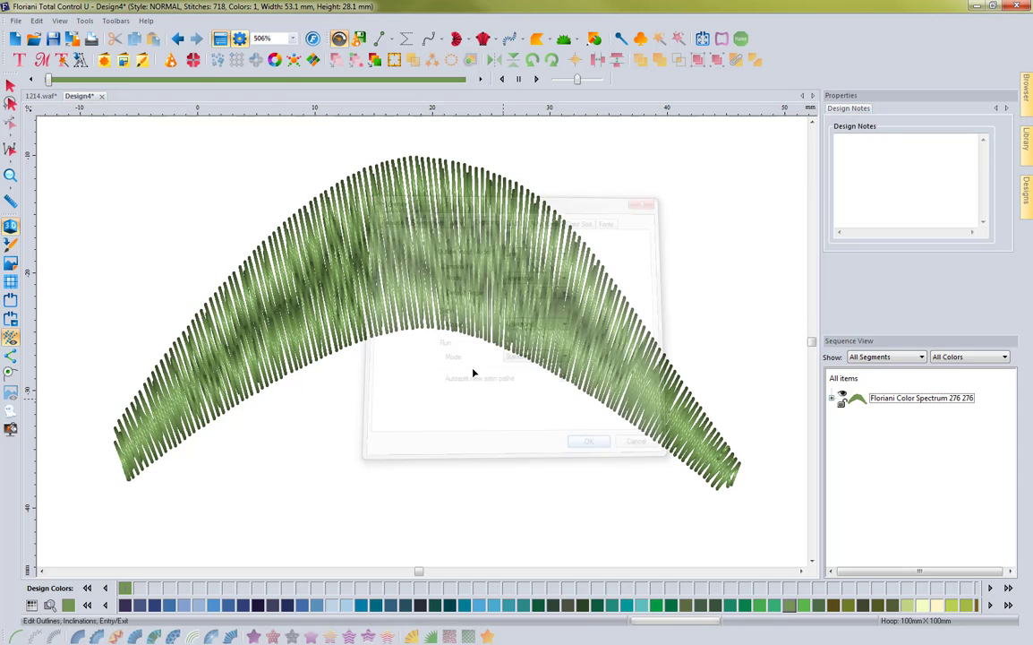
- Straighten the arch's central inclination line by moving its lower endpoint onto the middle of the inner edge
double_click(424, 330)
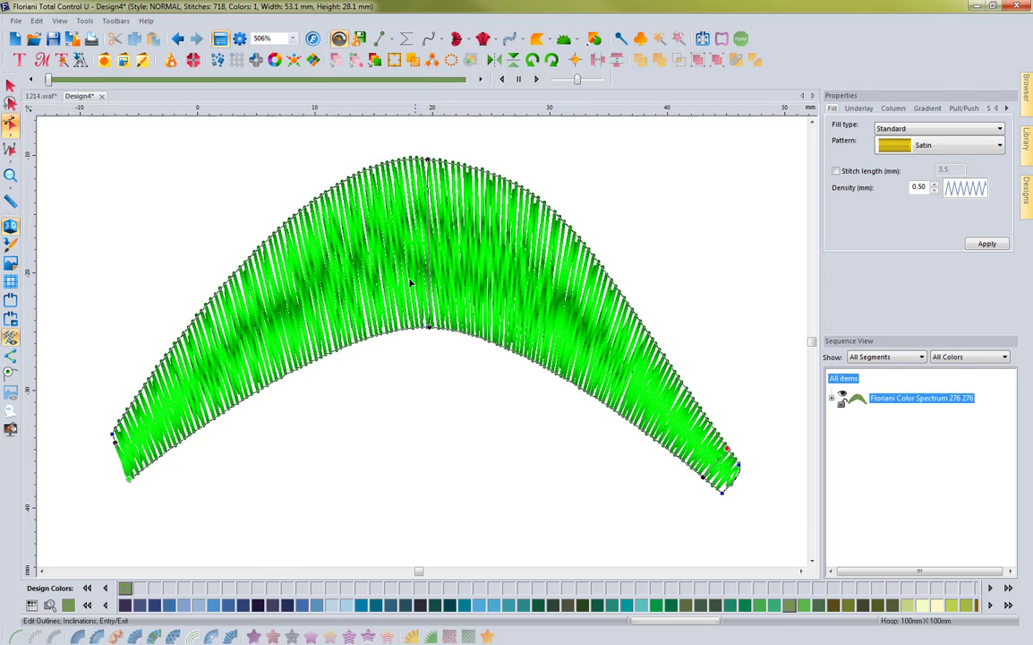
click(11, 85)
- Review the split types available for the satin arch and keep Random split as its quality control type
click(268, 260)
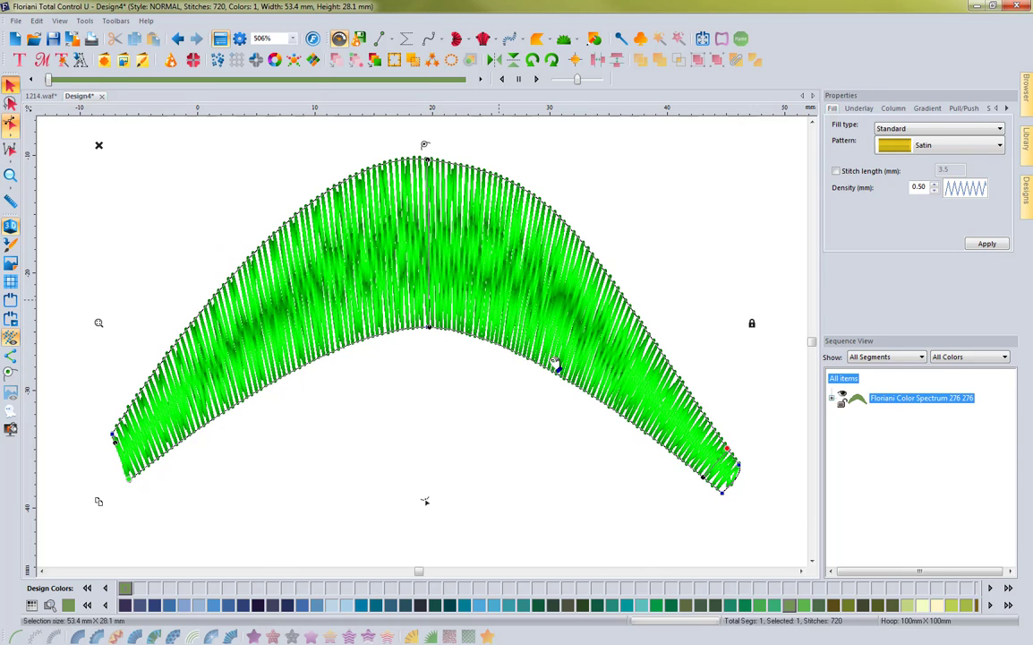
click(993, 109)
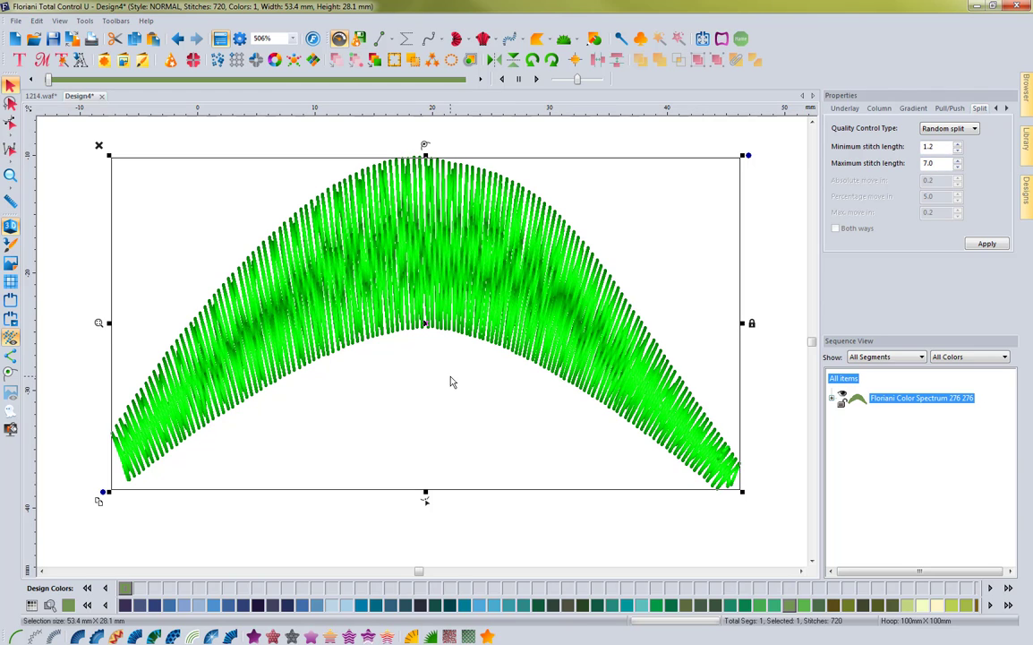
click(954, 129)
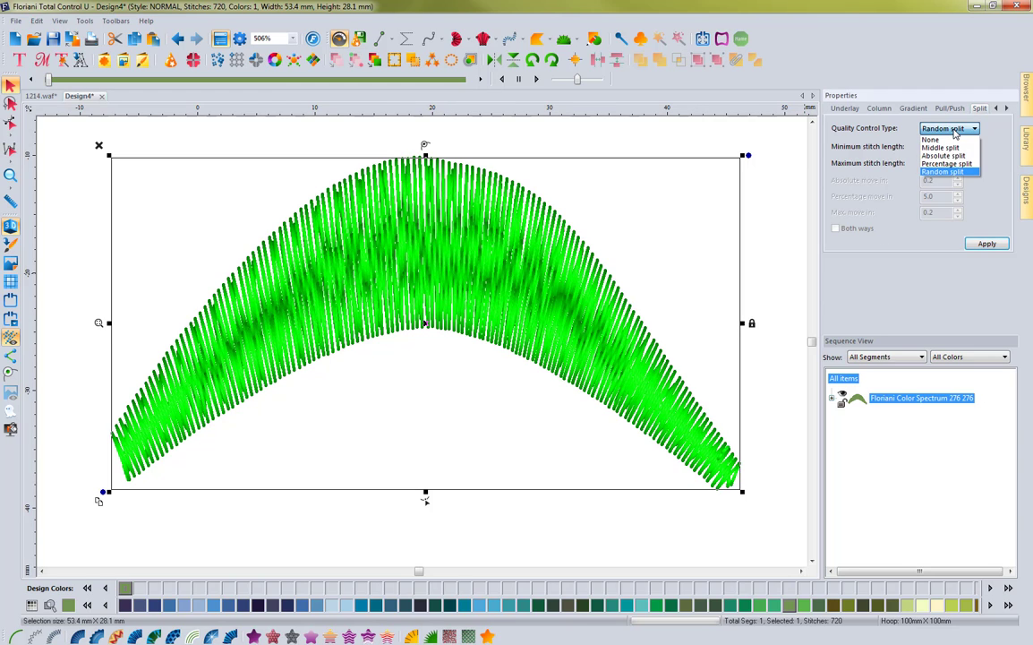
click(943, 171)
click(720, 201)
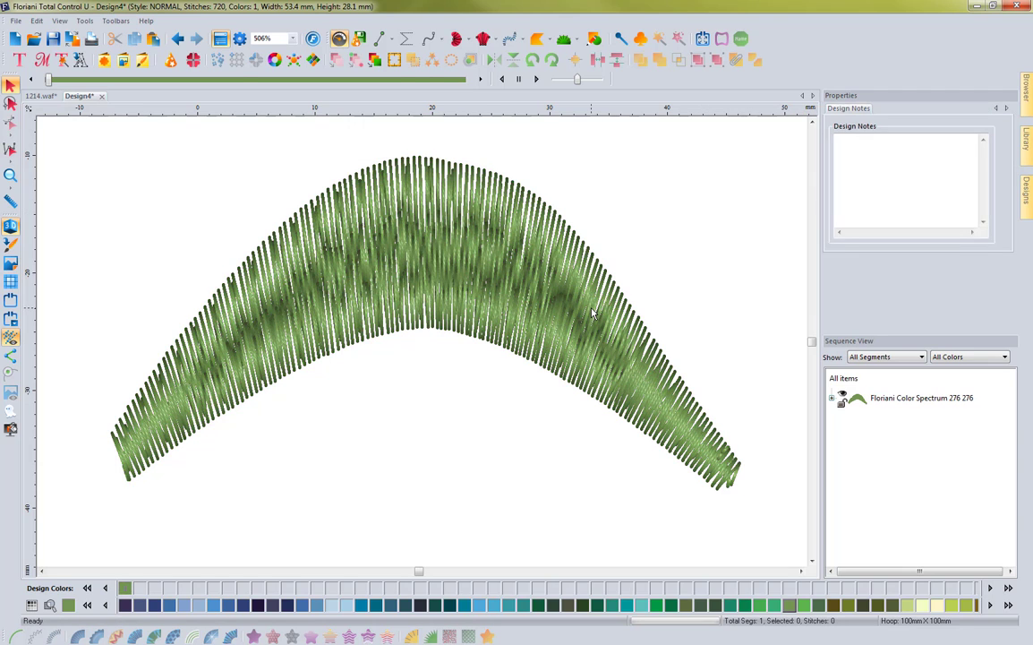